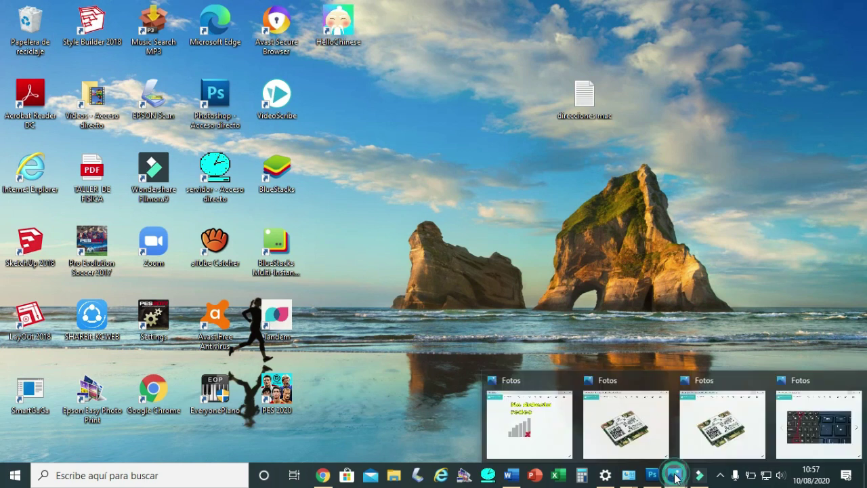
Show the WIFI.jpg picture, and open the downloaded hqdefault.jpg from Chrome in a maximized window.
left_click(562, 422)
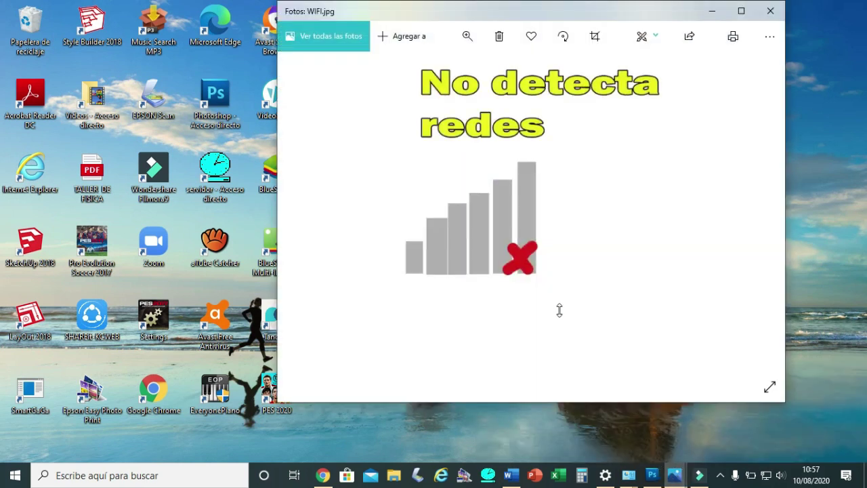
left_click_drag(547, 14, 456, 27)
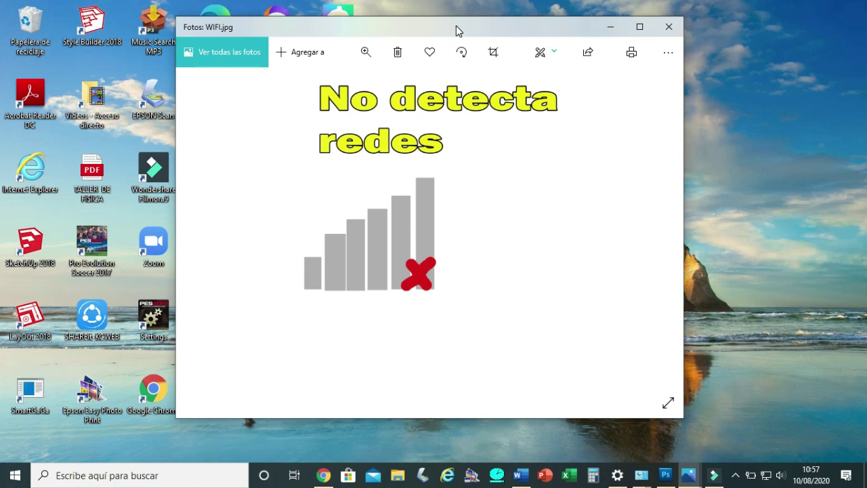
left_click(325, 476)
left_click(55, 447)
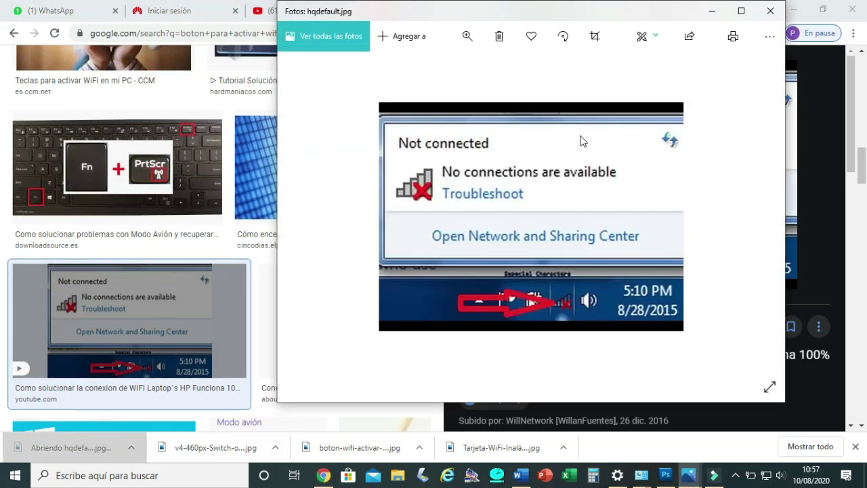
left_click(741, 10)
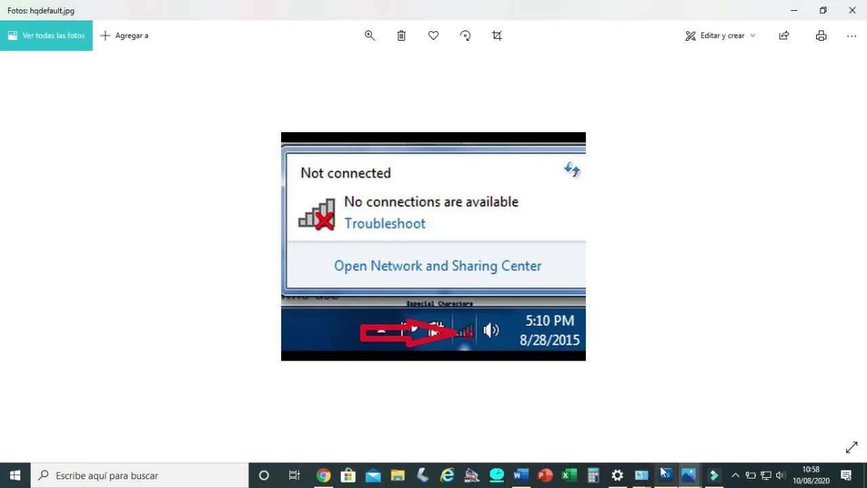
Bring the WIFI.jpg picture back in front of hqdefault.jpg and shift its window slightly down.
mouse_move(691, 480)
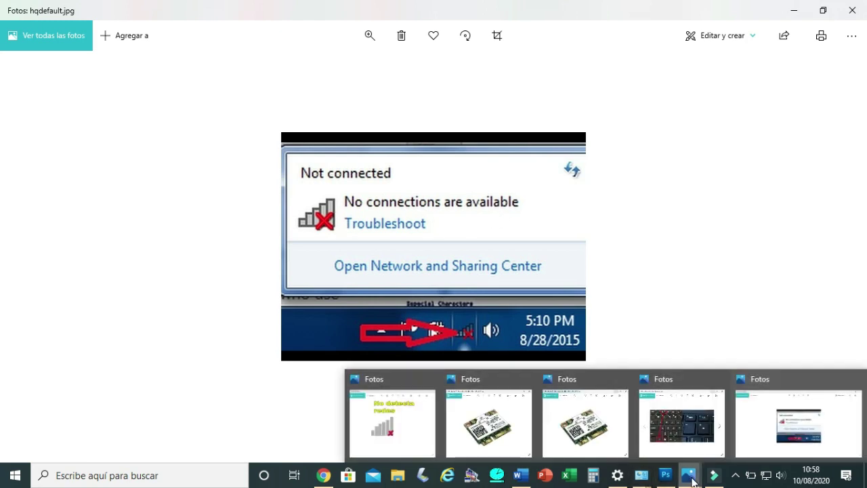
left_click(398, 412)
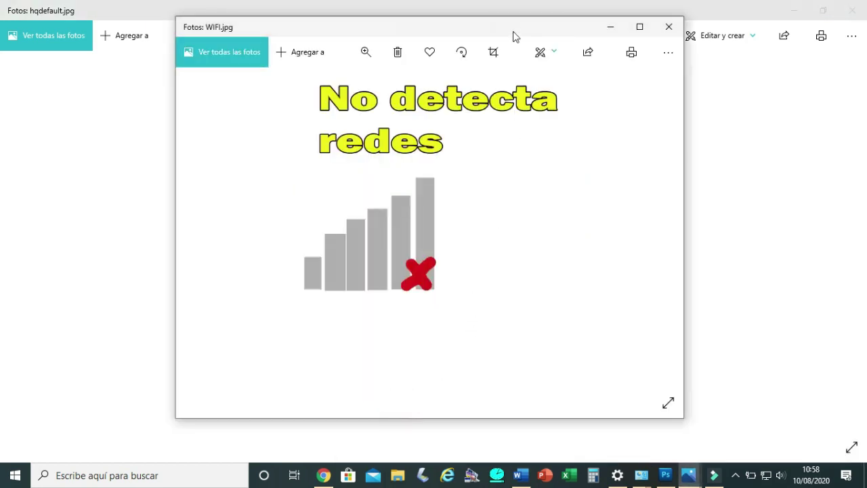
left_click_drag(513, 33, 511, 55)
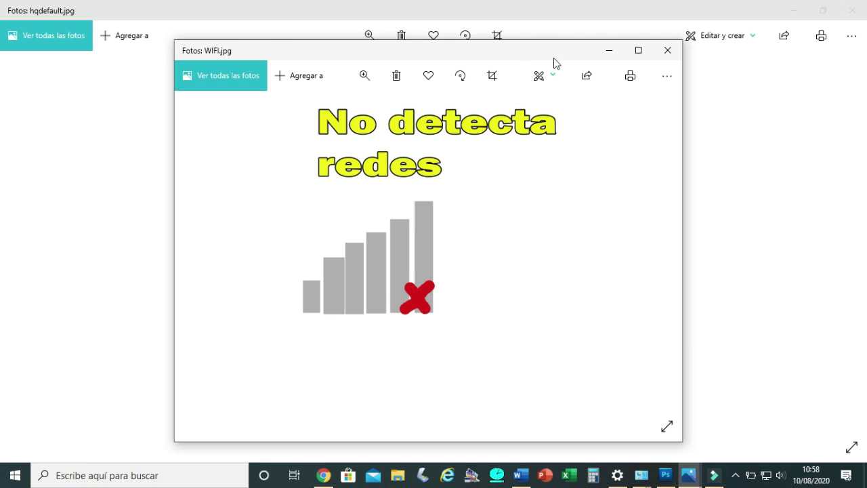
Search Windows for "administrador de", open Administrador de dispositivos, and expand the Adaptadores de red category.
left_click(154, 475)
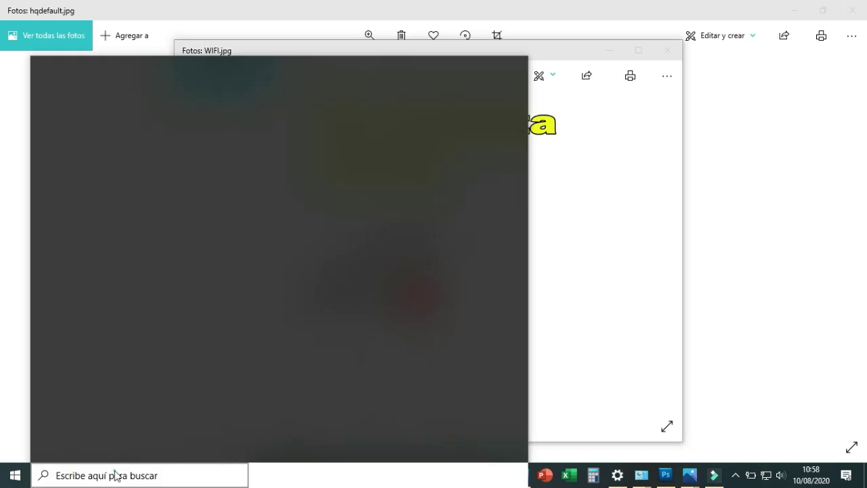
left_click(115, 468)
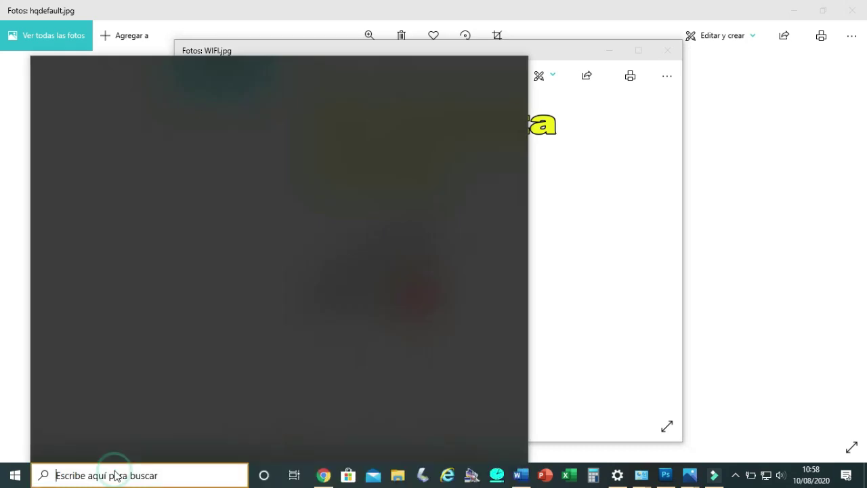
type("a")
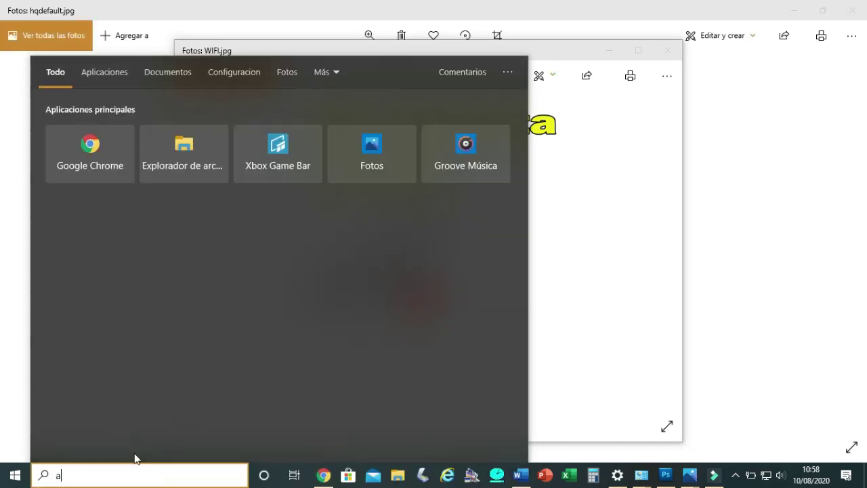
type("dmi")
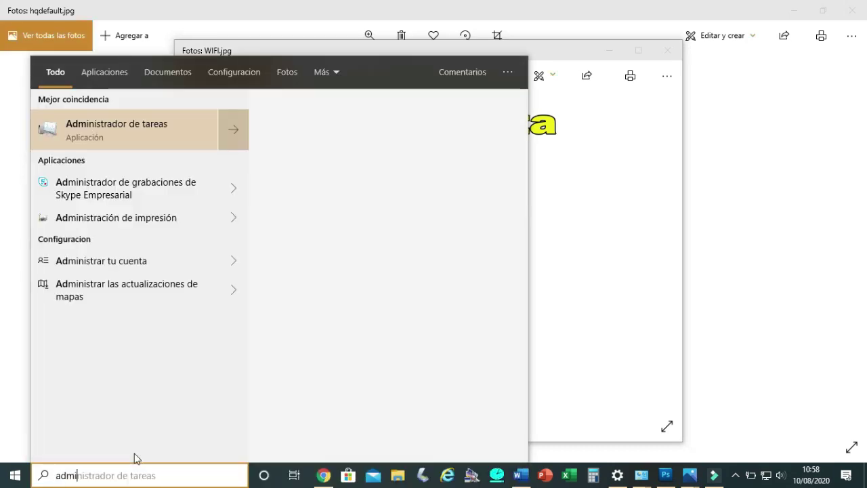
type("nistrador ")
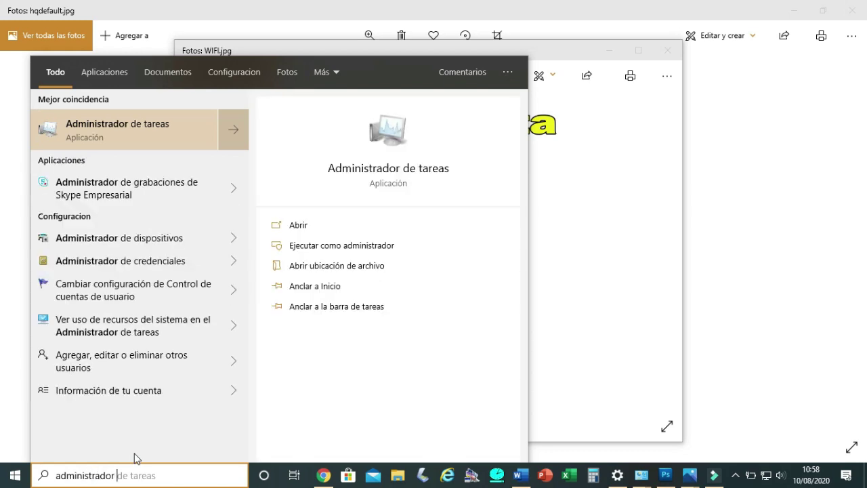
type("de")
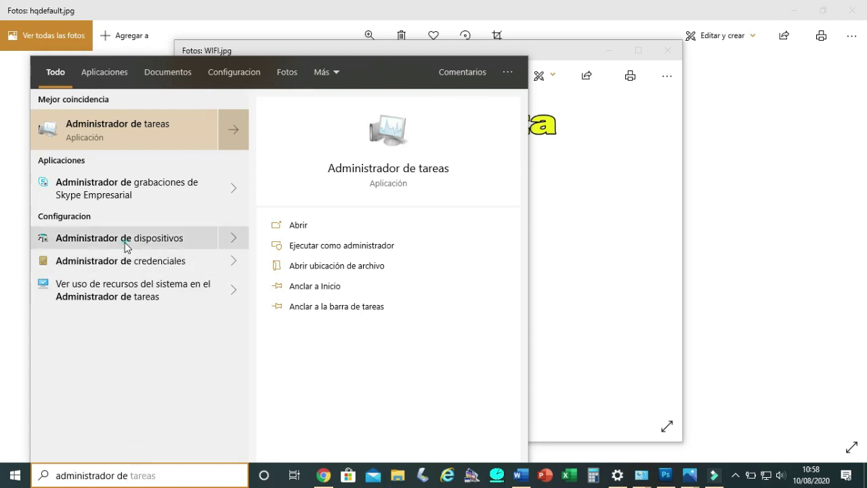
left_click(161, 243)
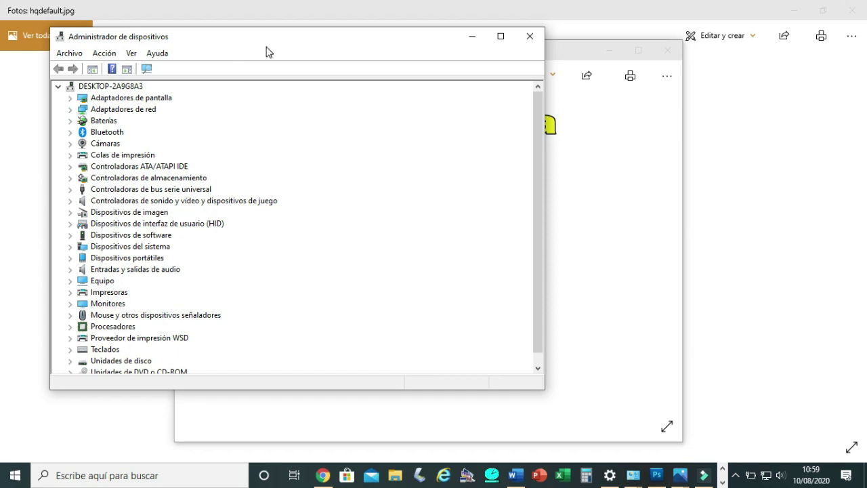
left_click_drag(360, 43, 497, 51)
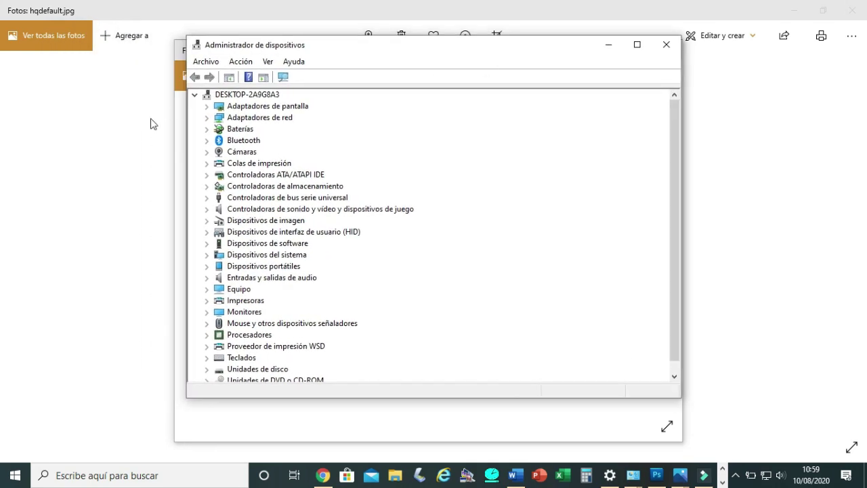
left_click(207, 118)
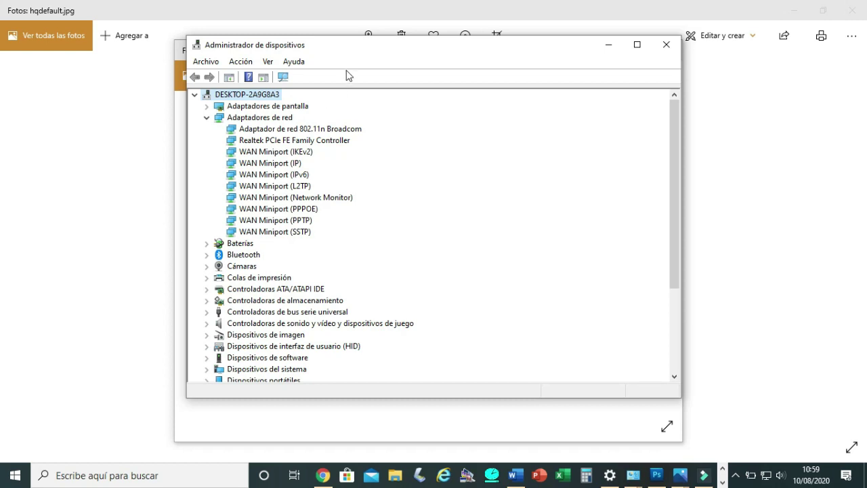
left_click_drag(364, 54, 434, 63)
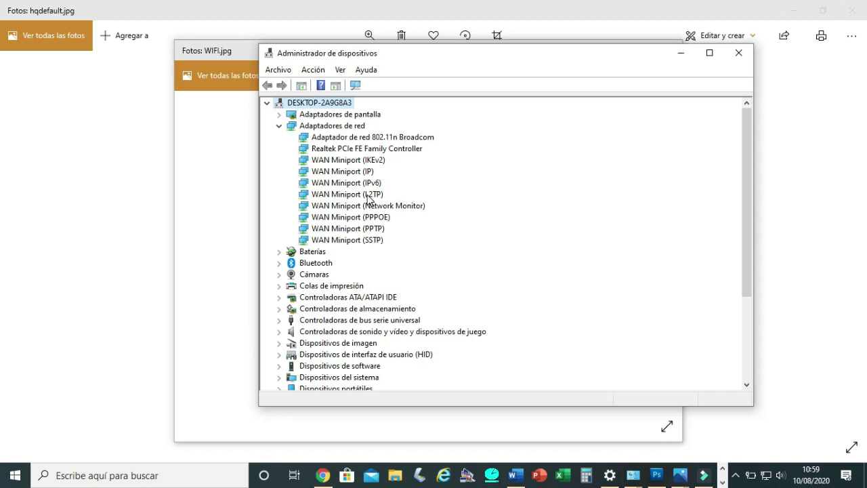
Run an automatic search for updated driver software for the Adaptador de red 802.11n Broadcom, and close Administrador de dispositivos.
left_click(348, 138)
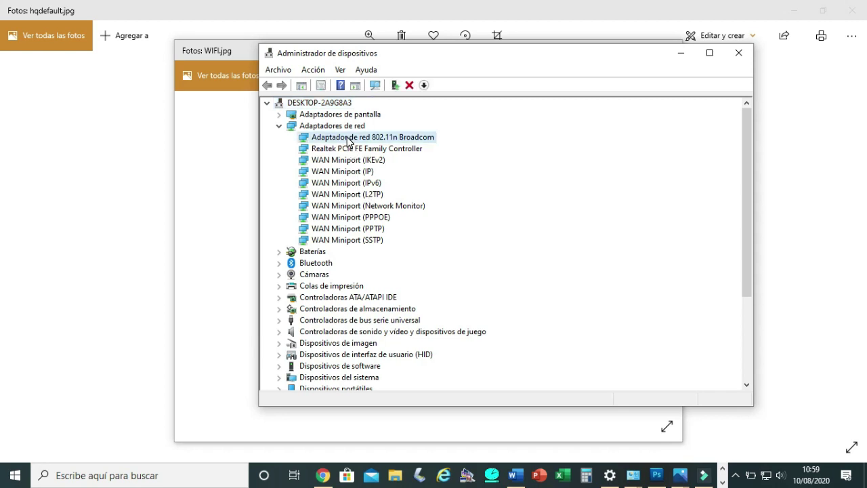
right_click(348, 139)
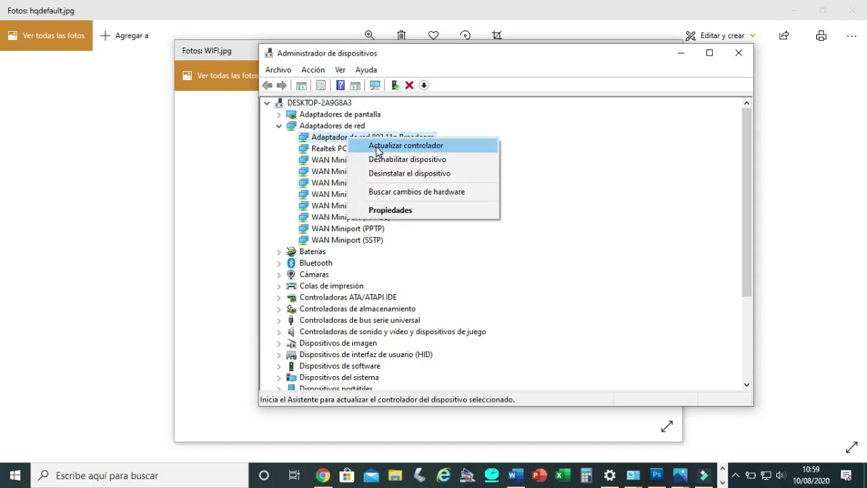
left_click(378, 146)
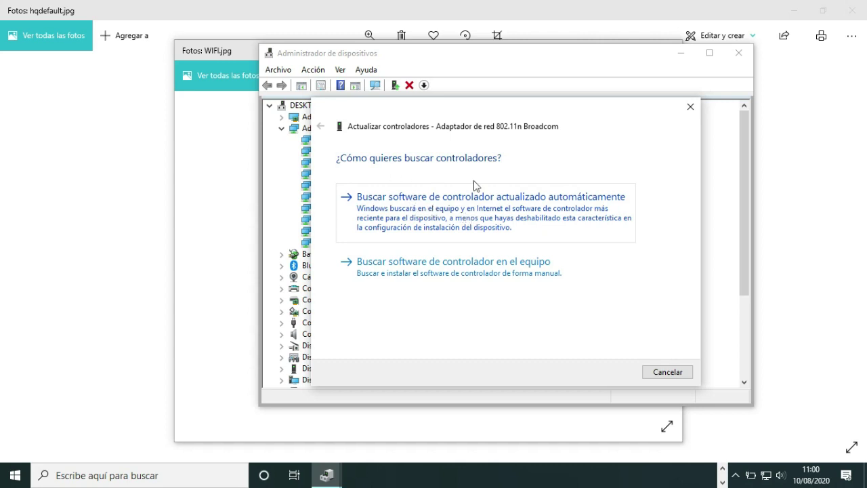
left_click(545, 225)
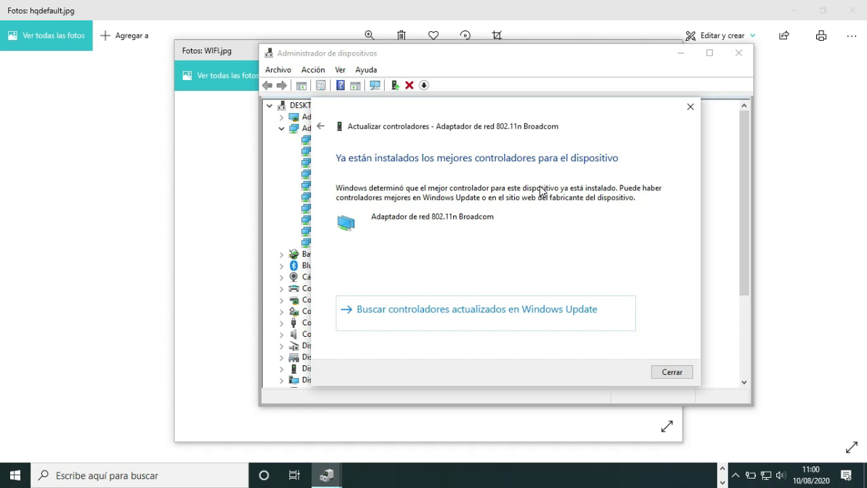
left_click(691, 107)
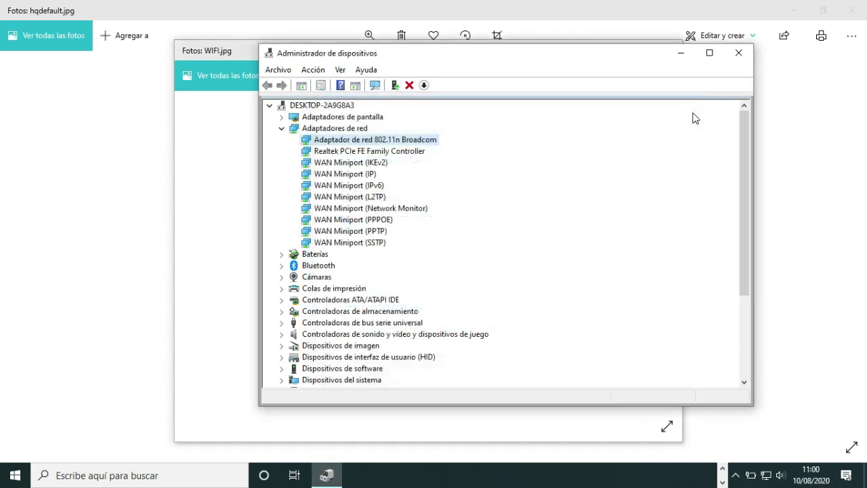
left_click(739, 52)
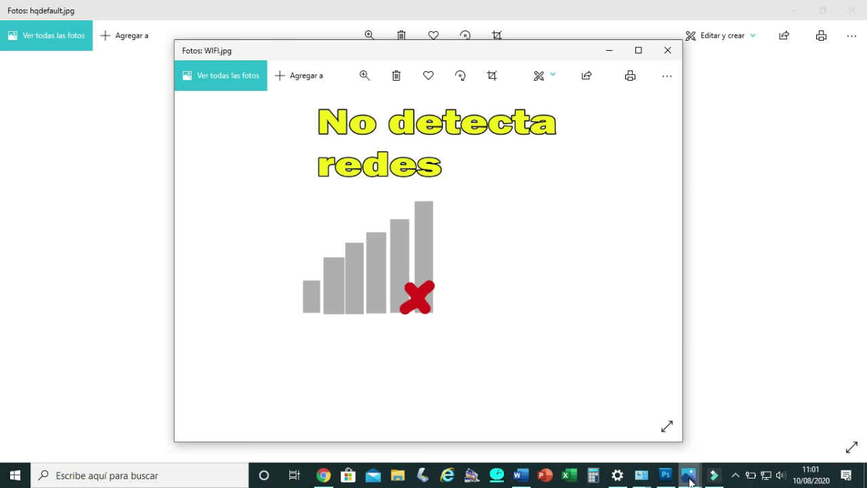
Bring up the boton-wifi-activar-desactivar.jpg picture in Fotos to view the keyboard's Wi-Fi key combination.
mouse_move(690, 478)
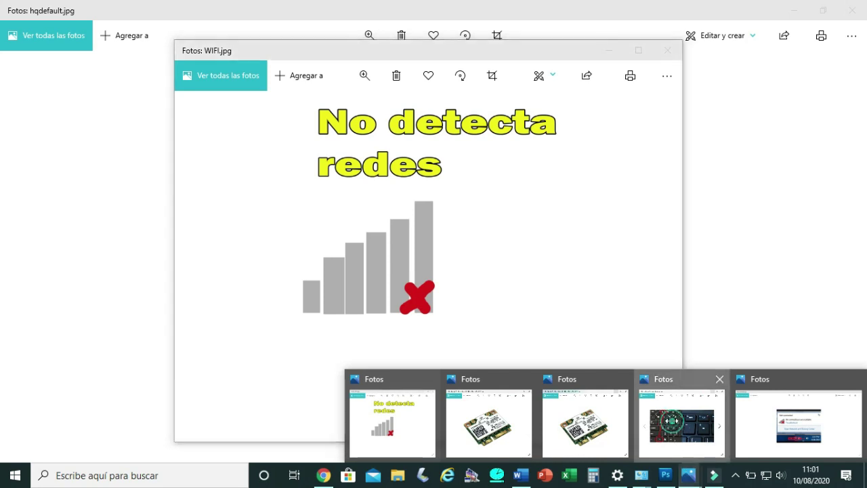
left_click(680, 447)
left_click_drag(640, 17, 552, 33)
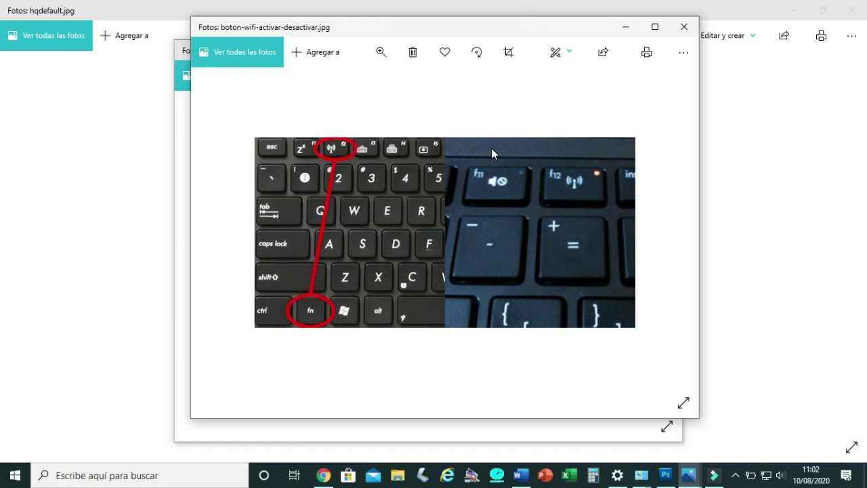
Open the downloaded v4-460px-Switch-on-Wireless picture from Chrome to view the laptop's physical Wi-Fi switch, and minimize it.
left_click(693, 478)
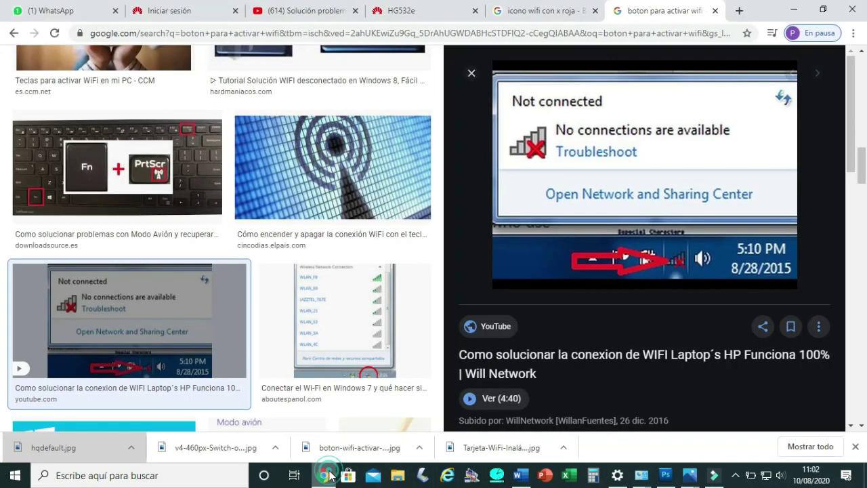
left_click(325, 476)
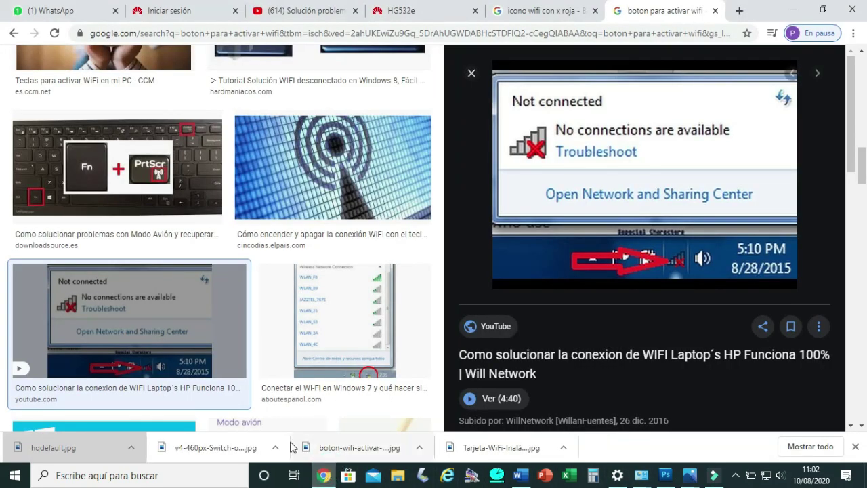
left_click(248, 442)
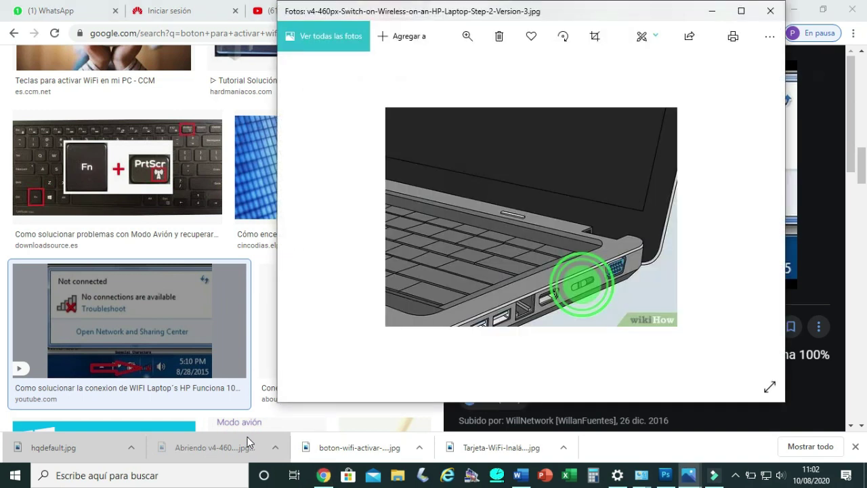
left_click_drag(587, 20, 491, 42)
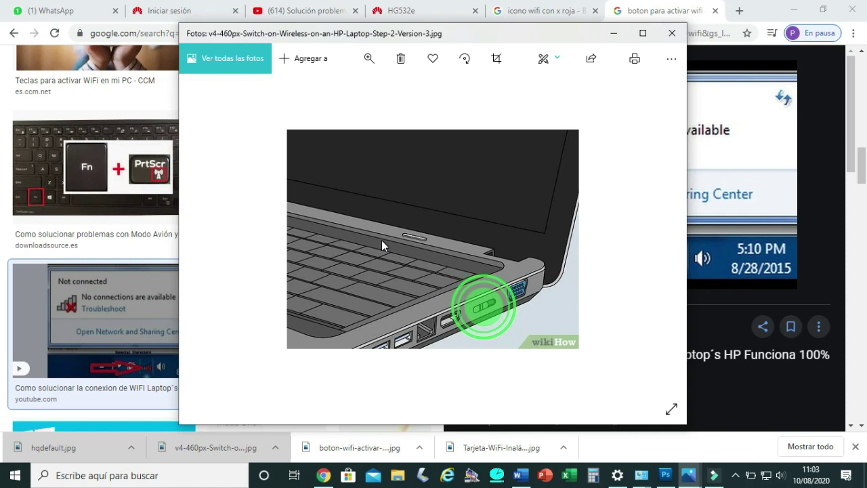
left_click(611, 31)
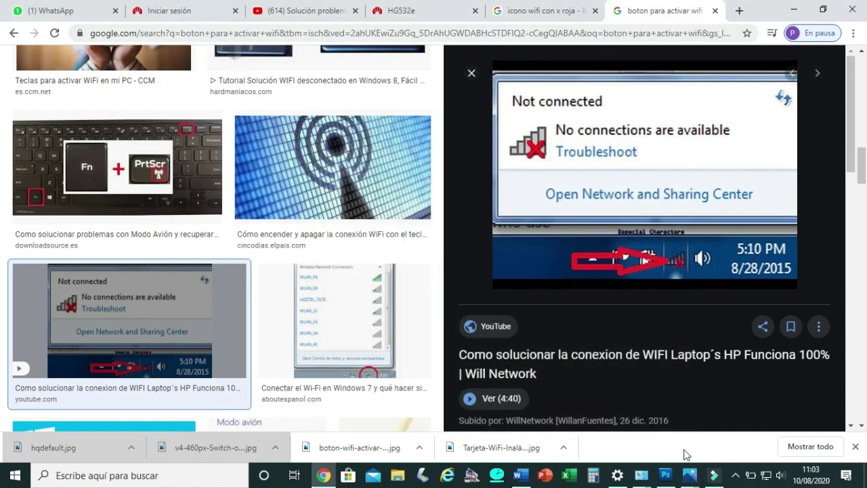
Show the hqdefault.jpg picture again, and open the Wi-Fi page of the Windows network and Internet settings.
mouse_move(682, 470)
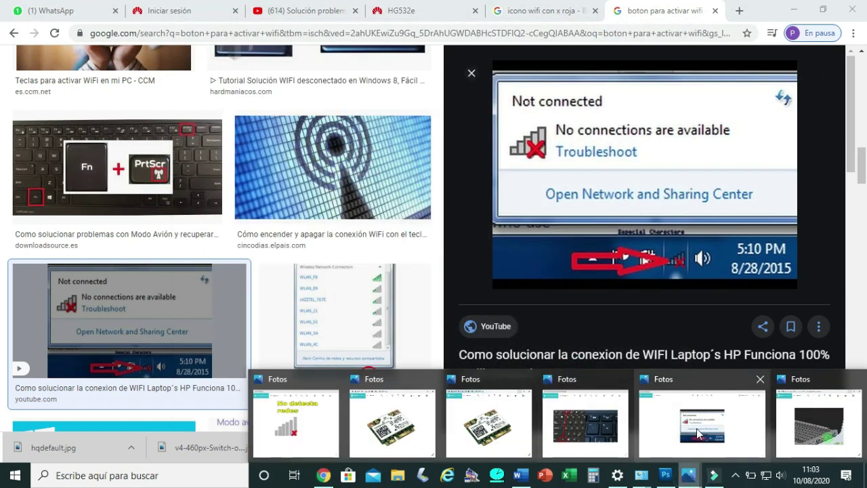
left_click(695, 433)
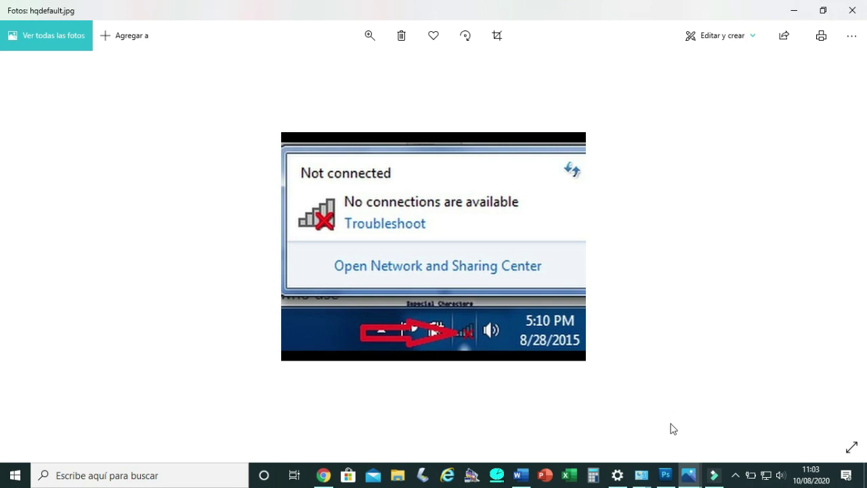
right_click(766, 478)
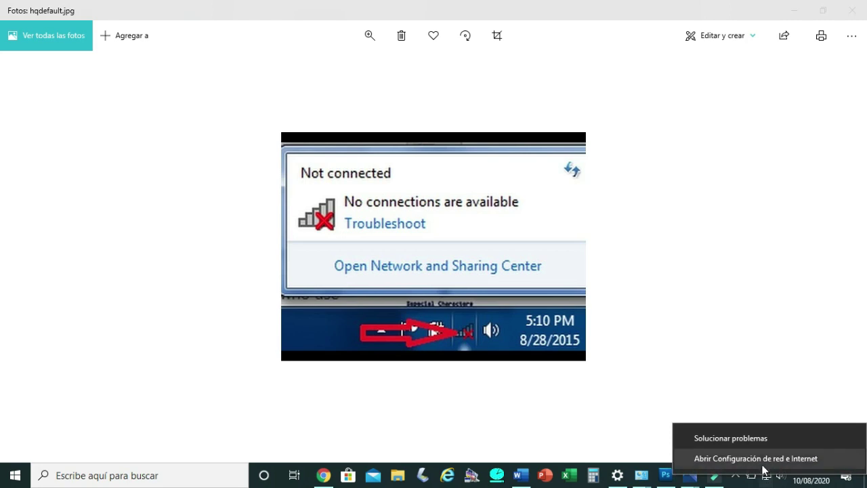
left_click(765, 458)
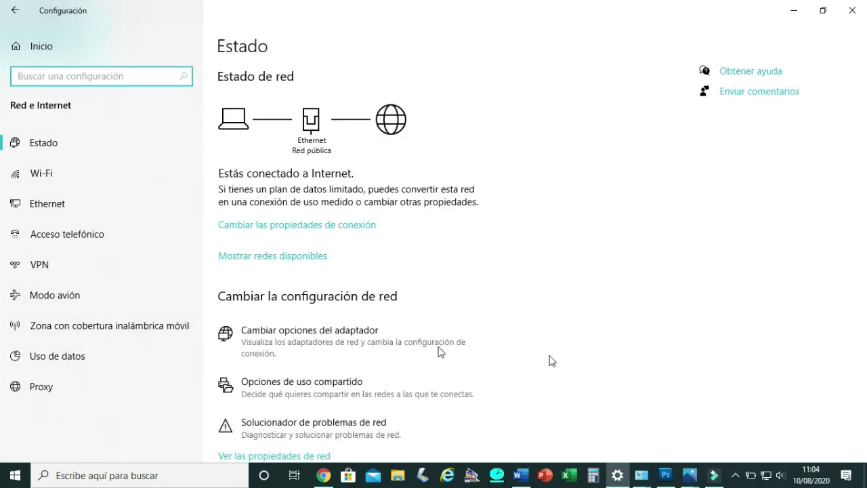
left_click(53, 178)
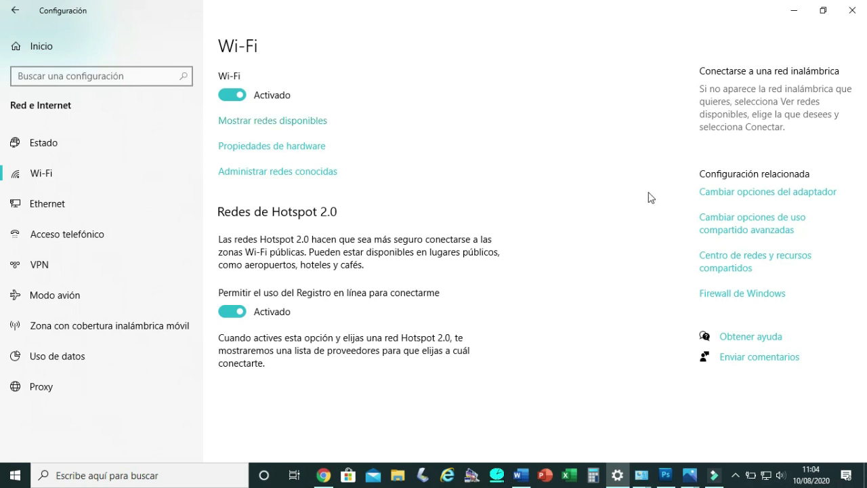
Open the network adapter options from the Wi-Fi settings, and show the hqdefault.jpg picture again.
left_click(741, 195)
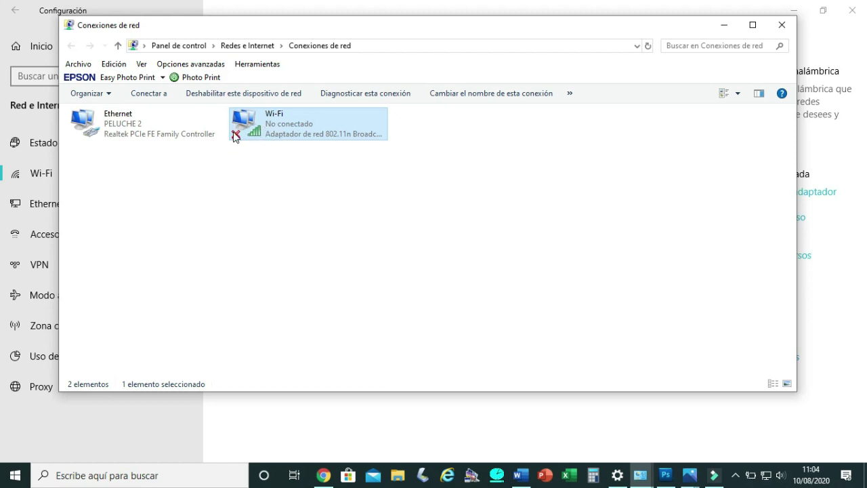
left_click(715, 478)
mouse_move(704, 481)
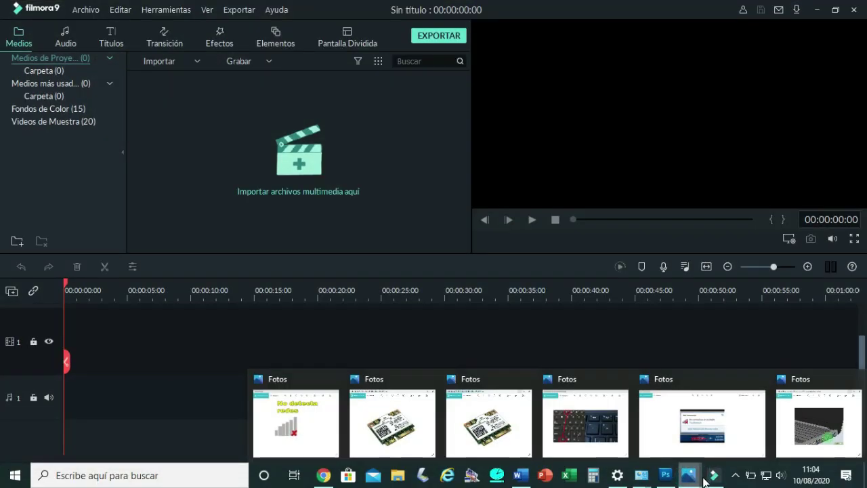
left_click(702, 424)
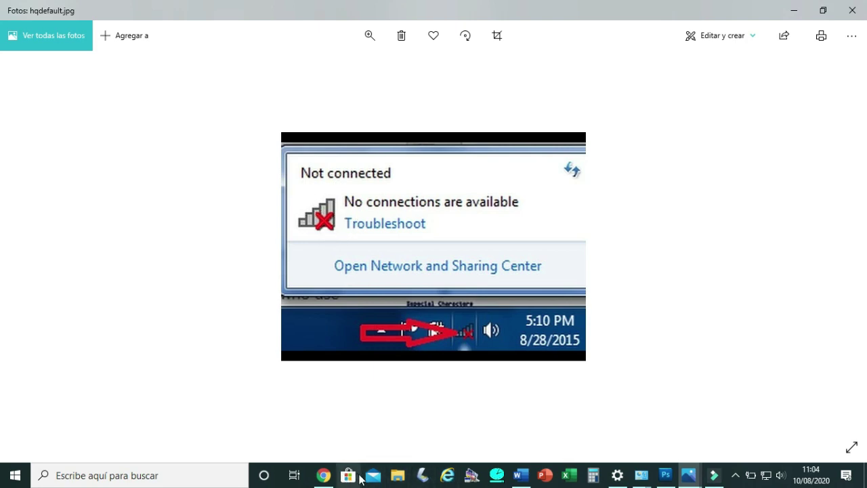
Return to Conexiones de red, and disable and re-enable the Wi-Fi adapter.
mouse_move(637, 478)
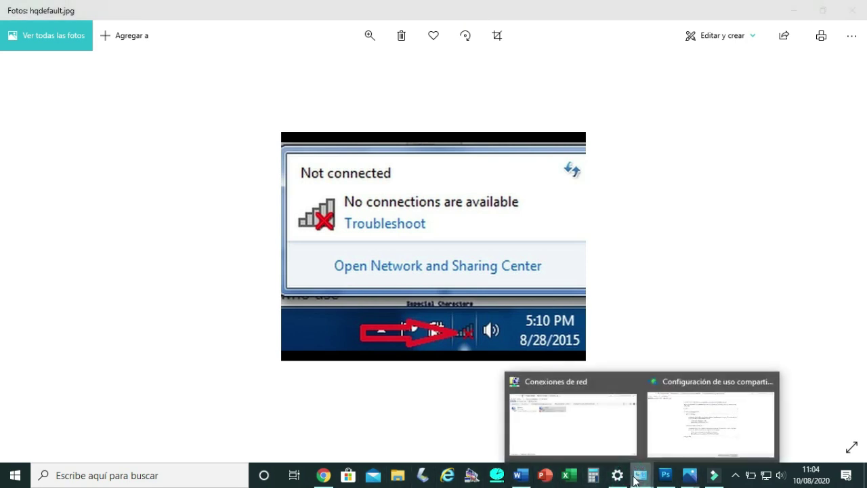
left_click(659, 447)
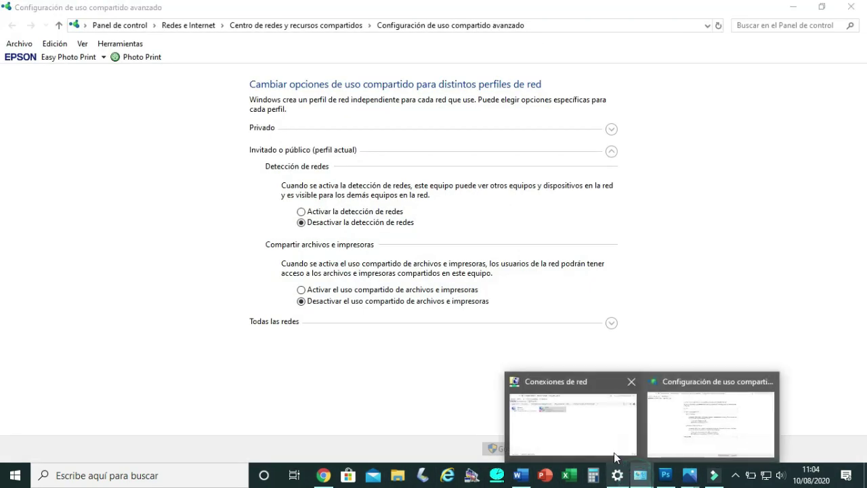
left_click(600, 429)
right_click(297, 124)
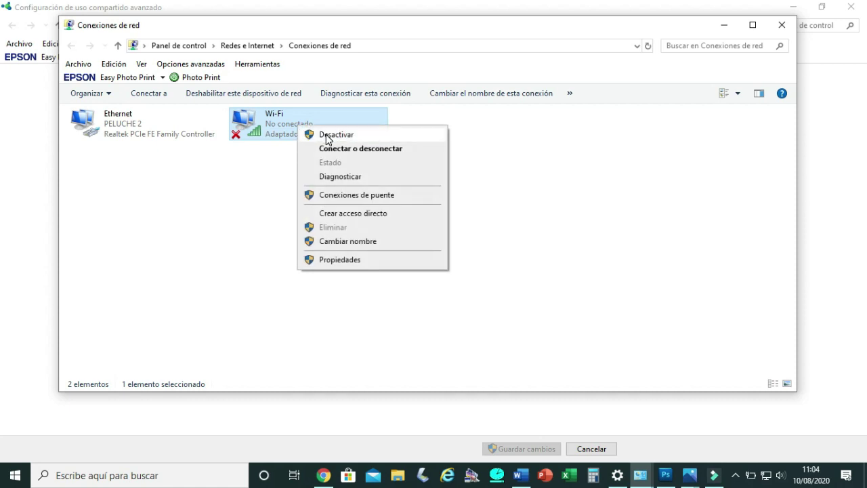
left_click(326, 138)
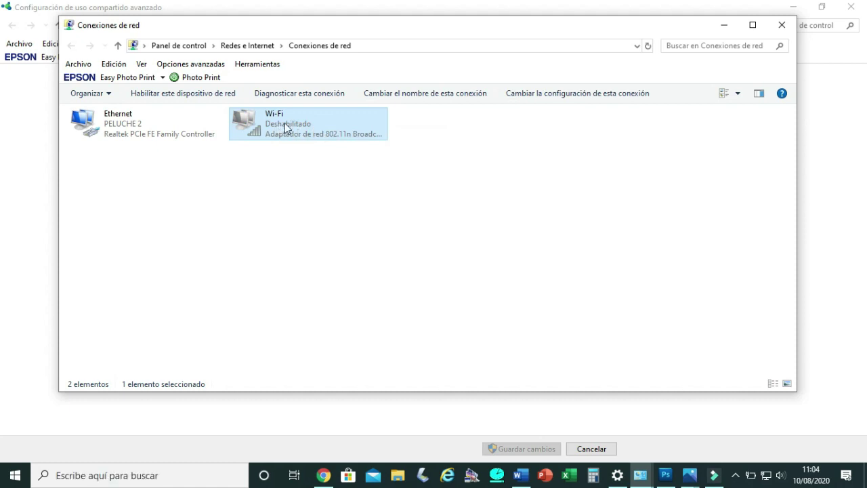
right_click(298, 126)
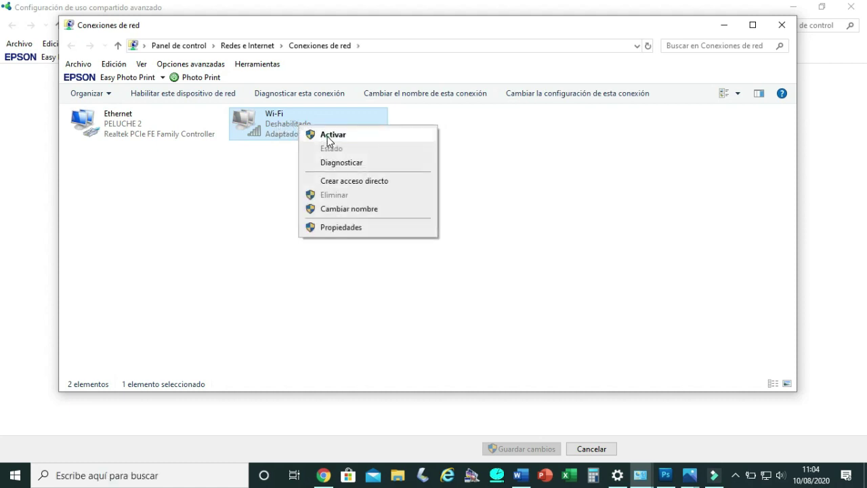
left_click(327, 135)
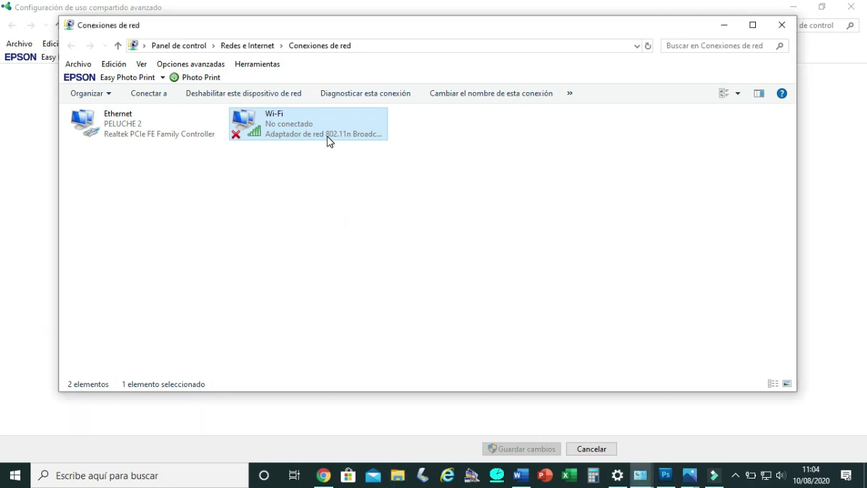
Open the Wi-Fi connection's properties and the configuration of its Adaptador de red 802.11n Broadcom.
right_click(329, 141)
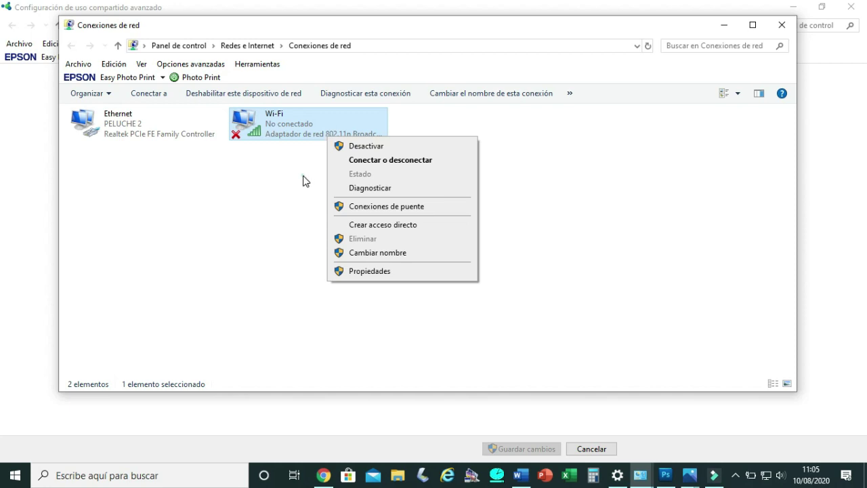
left_click(303, 175)
left_click(307, 138)
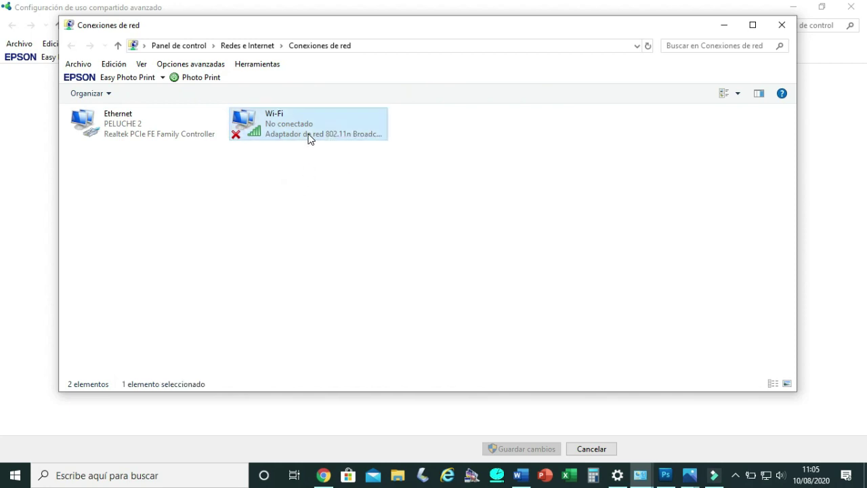
right_click(308, 134)
left_click(349, 269)
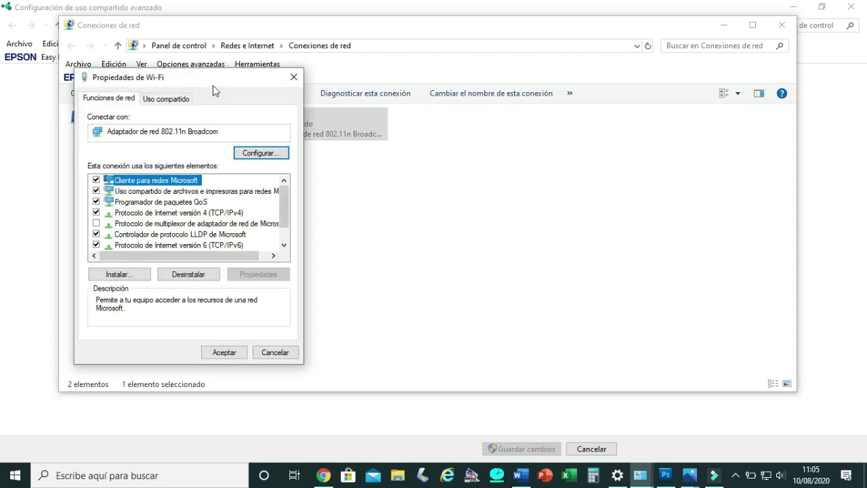
left_click_drag(216, 80, 405, 87)
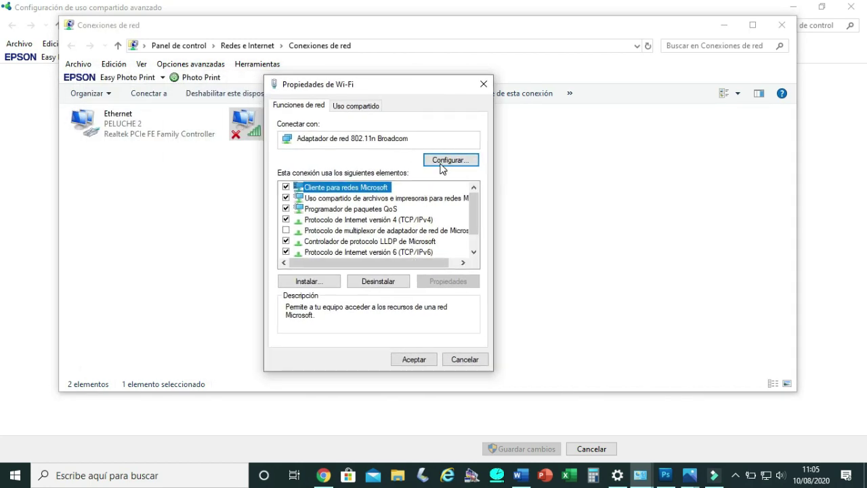
left_click(441, 162)
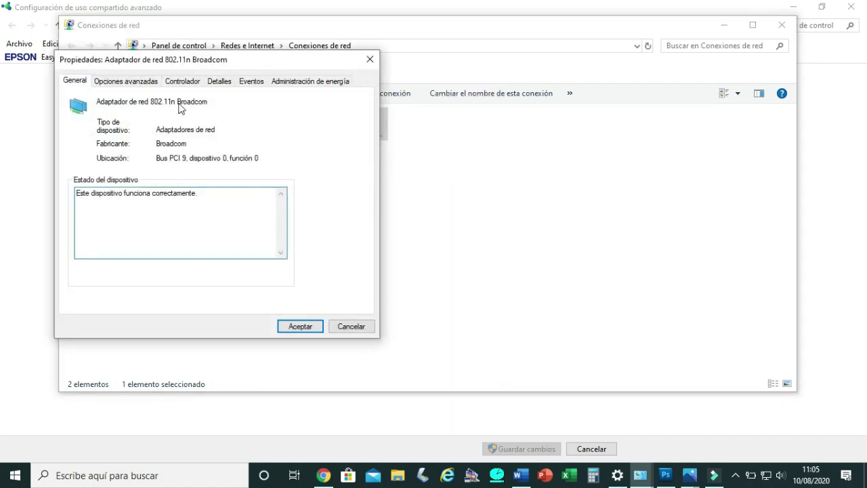
Examine the Broadcom adapter's 802.11n preámbulo values and its driver information, and close the properties without changes.
left_click(148, 82)
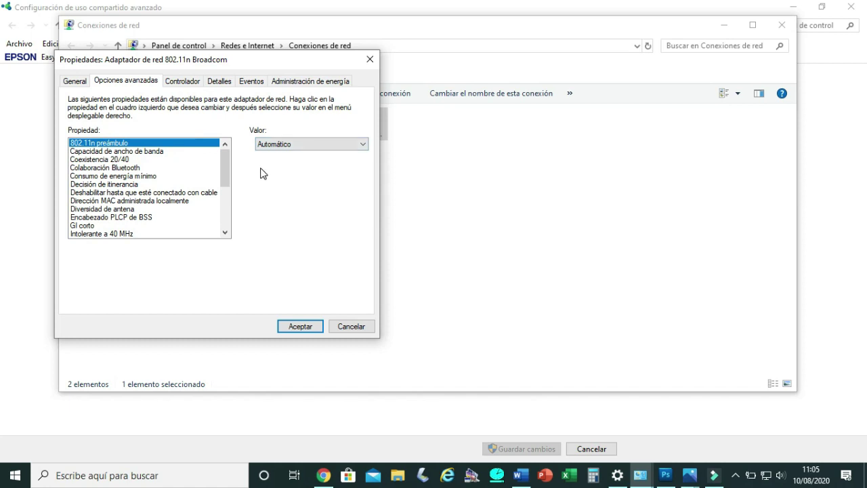
left_click(315, 145)
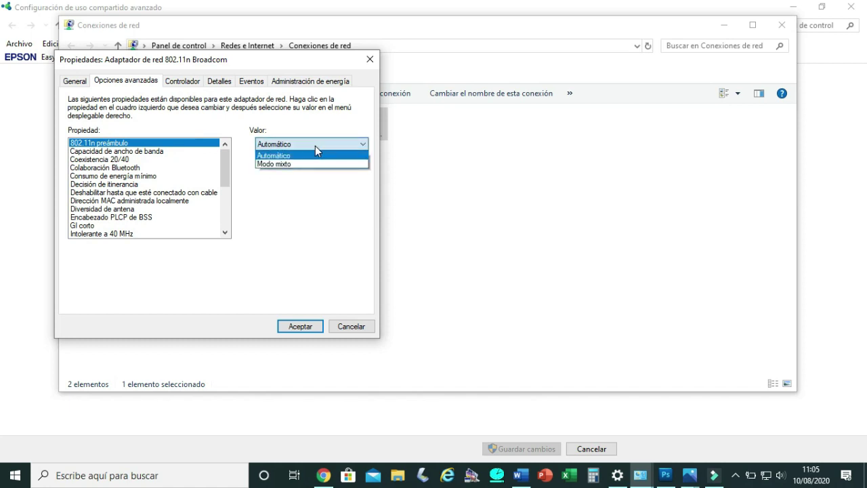
left_click(288, 145)
left_click(216, 141)
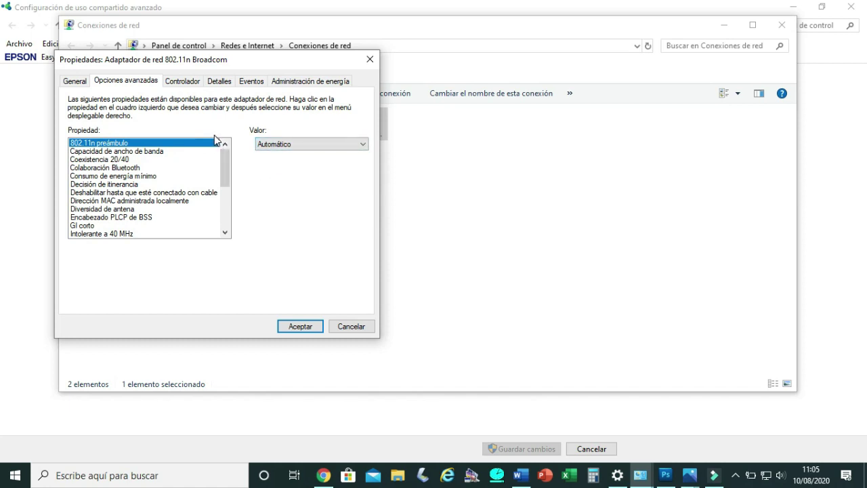
left_click(183, 81)
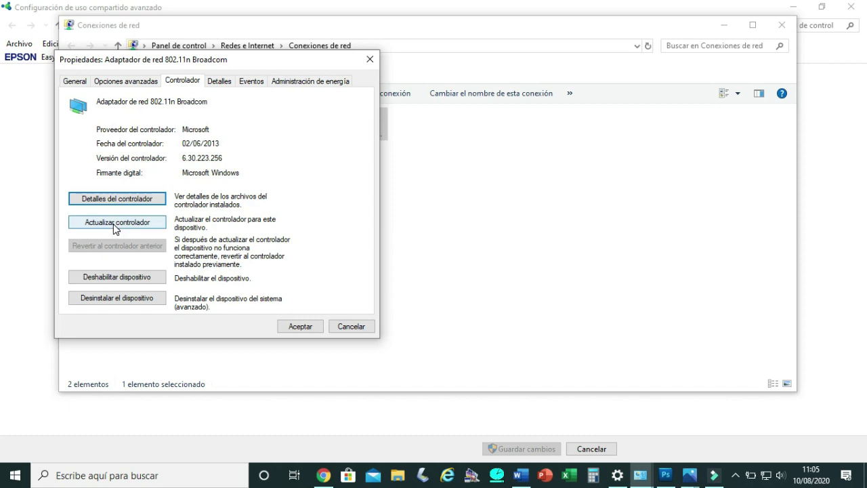
left_click(335, 324)
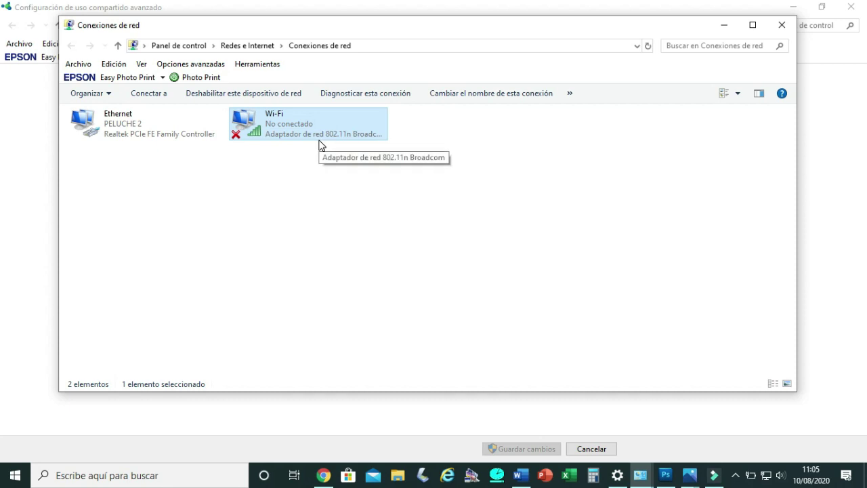
Bring up the disable command for the Wi-Fi connection, and show the hqdefault.jpg picture once more.
right_click(293, 118)
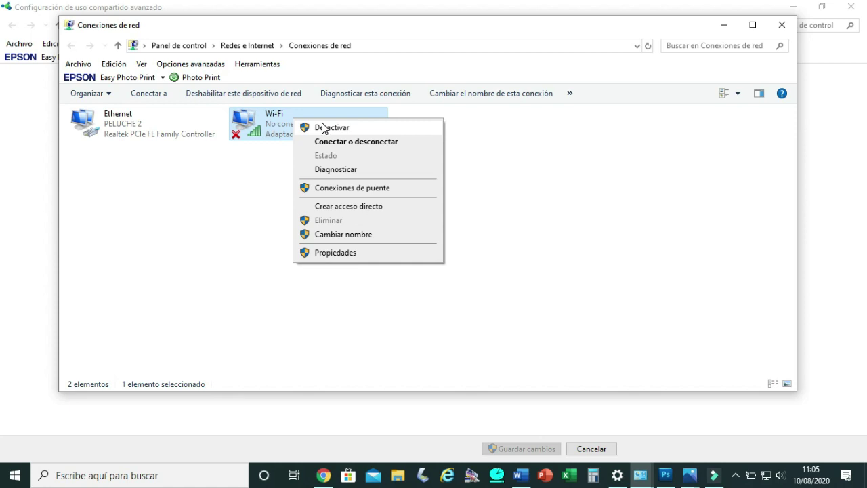
left_click(323, 128)
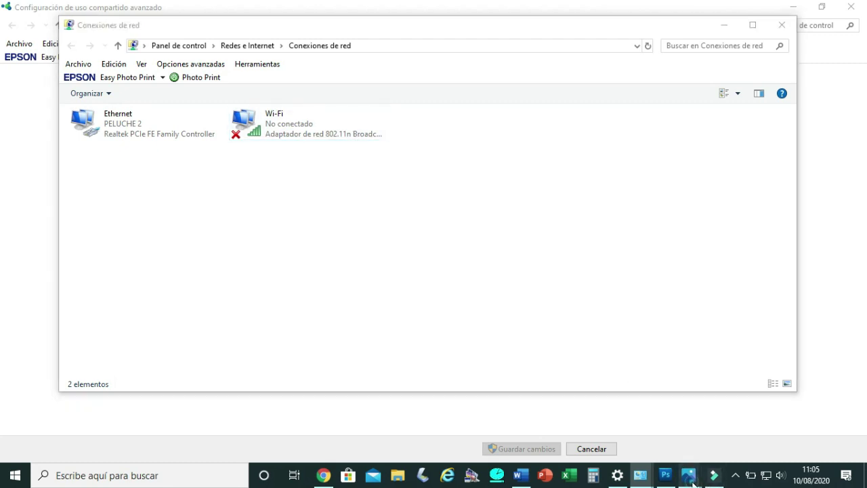
mouse_move(691, 475)
left_click(689, 433)
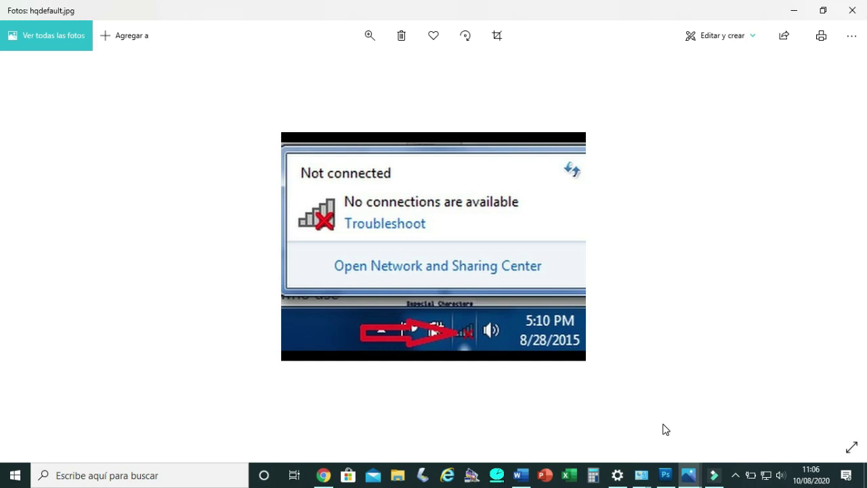
View the Tarjeta-WiFi-Inalámbrica-HP-INTEL-3160HMW-BT-4.0.jpg picture of the wireless card in Fotos, and minimize it.
left_click(689, 475)
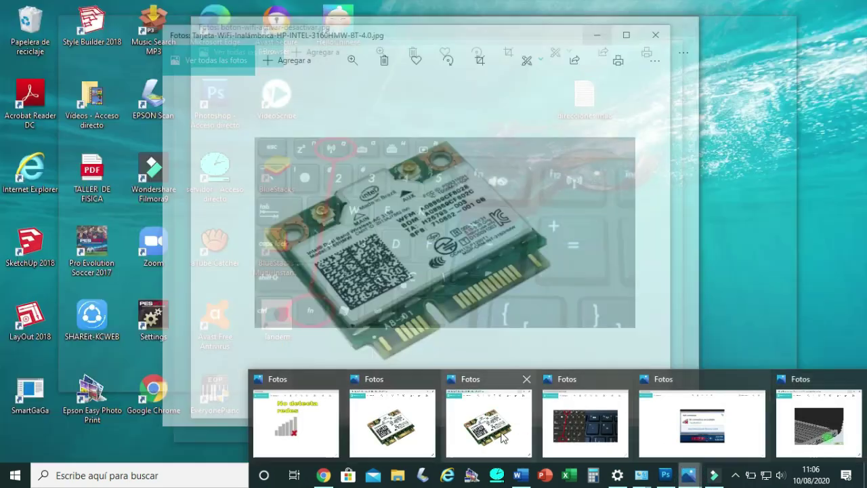
left_click(489, 427)
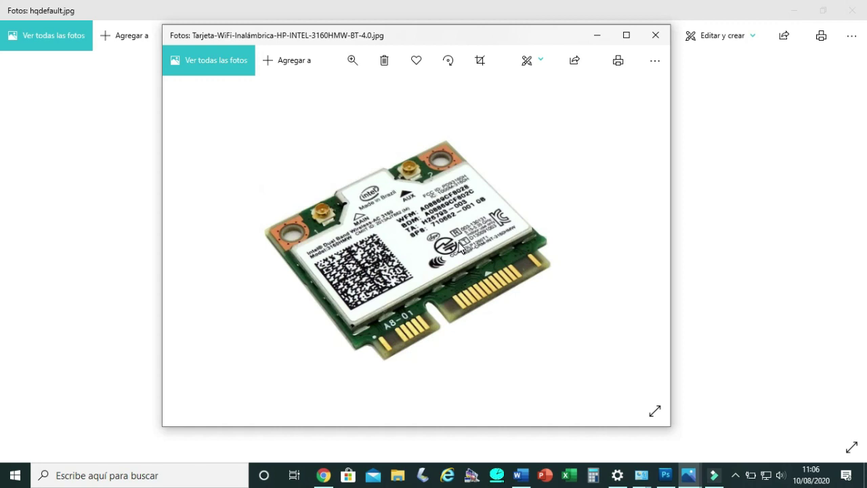
left_click(596, 40)
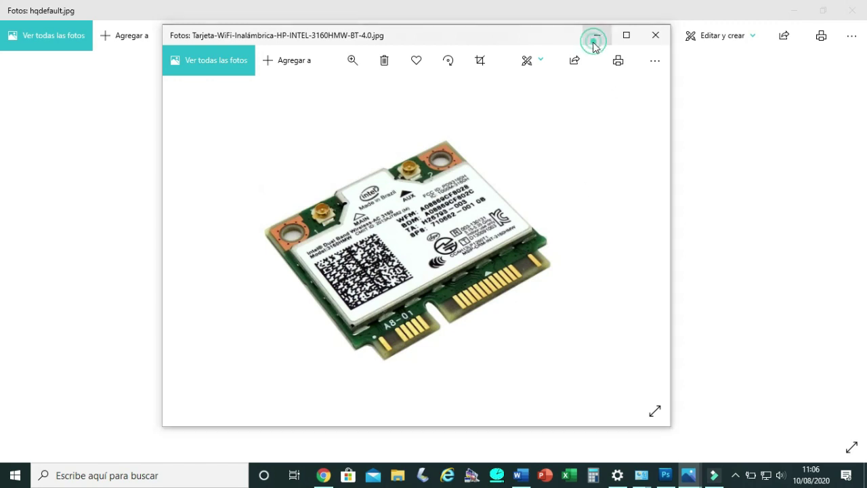
View the network discovery and file sharing options in Configuración de uso compartido avanzado, and minimize the window.
left_click(642, 477)
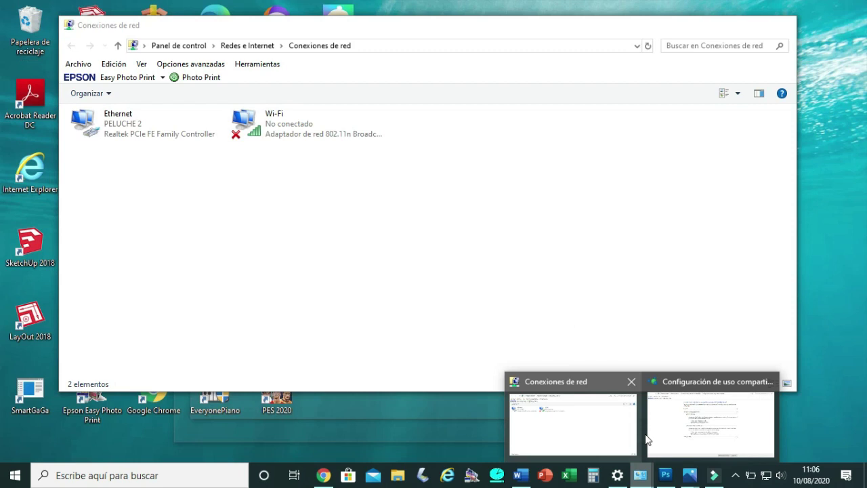
left_click(664, 433)
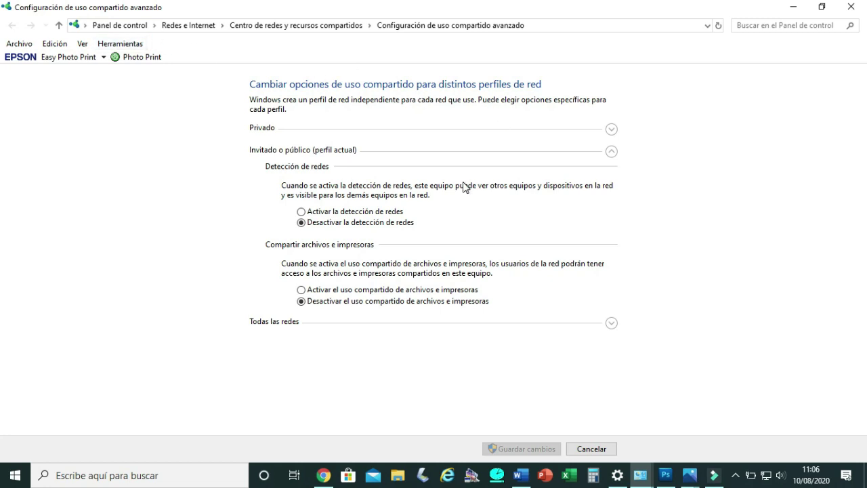
left_click(793, 6)
Check the commands available for the Wi-Fi connection in Conexiones de red, and close the window.
mouse_move(641, 474)
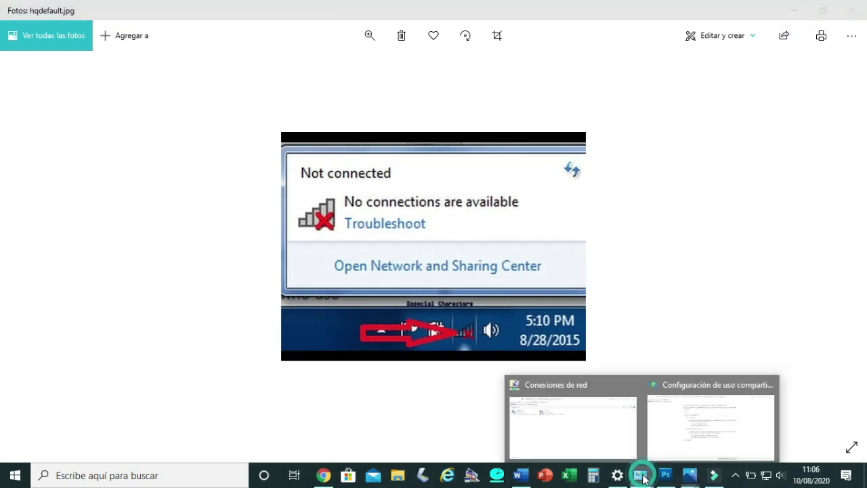
left_click(606, 414)
right_click(292, 128)
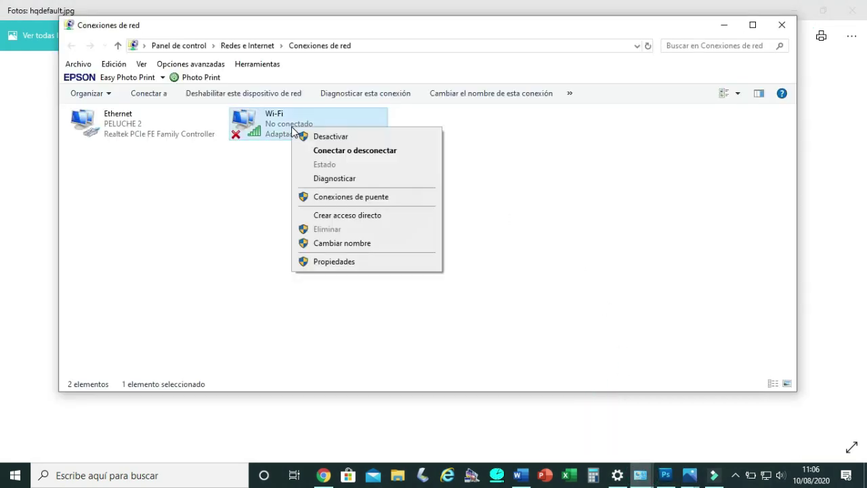
left_click(227, 170)
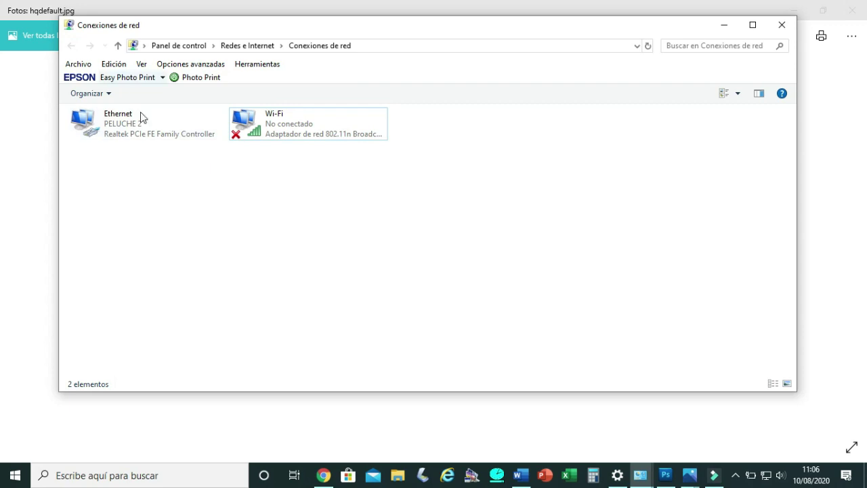
left_click(779, 25)
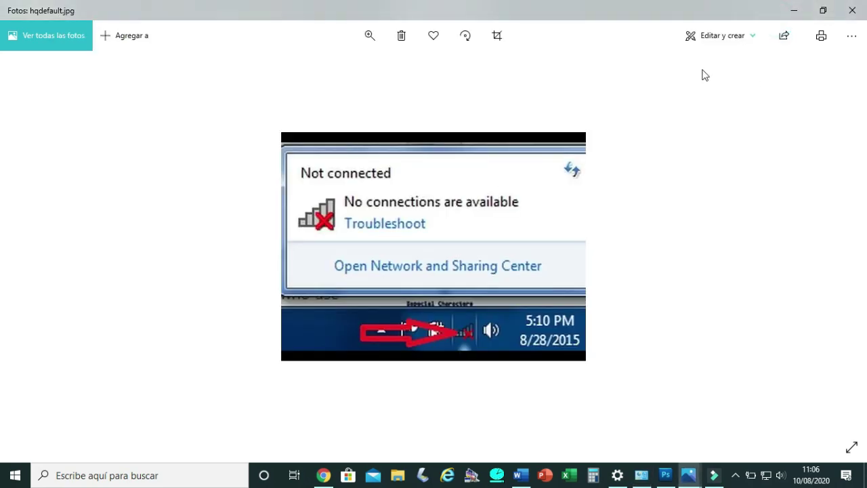
Reopen the Wi-Fi page of the Windows network and Internet settings, and open the adapter options from it.
right_click(766, 476)
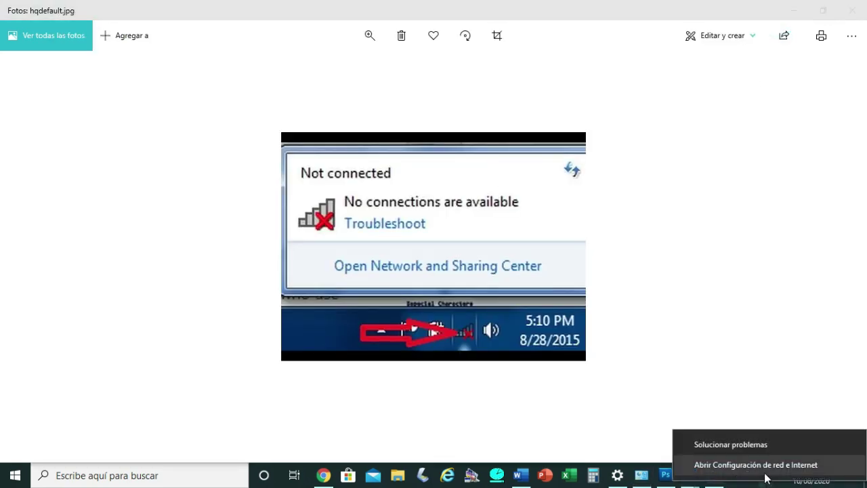
left_click(720, 465)
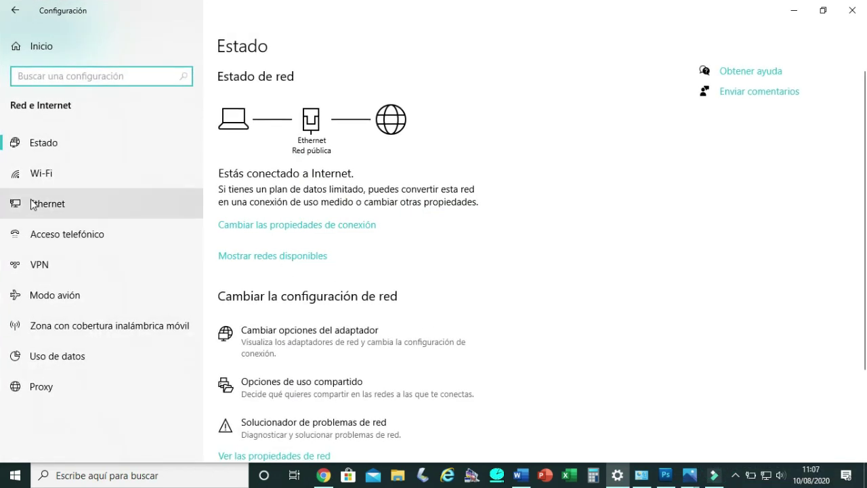
left_click(41, 175)
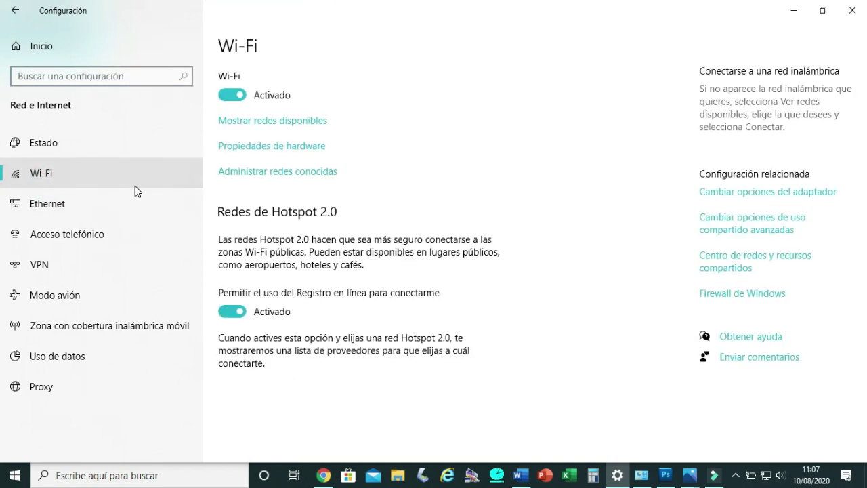
left_click(766, 194)
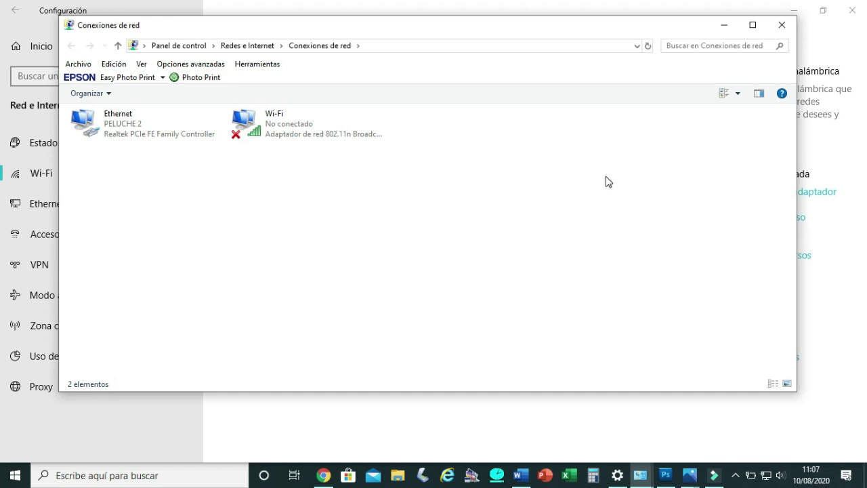
Check the available networks and turn on network discovery for the Invitado o público profile in the advanced sharing options, saving the changes.
left_click(727, 30)
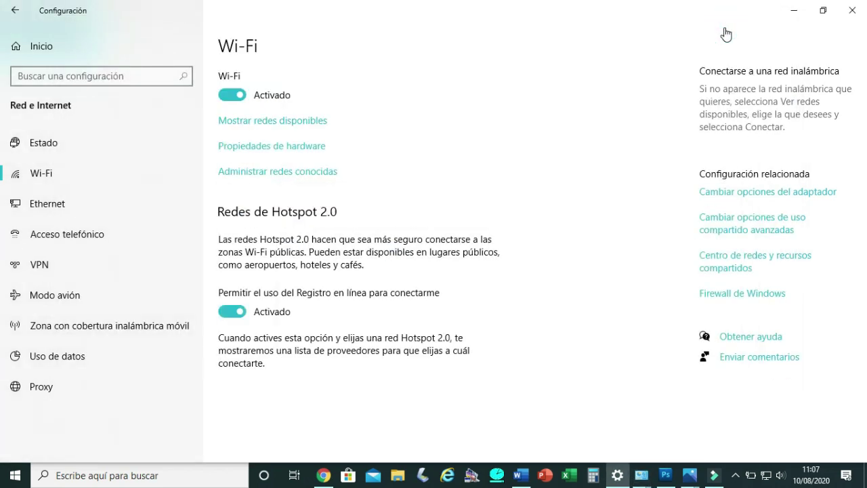
left_click(723, 220)
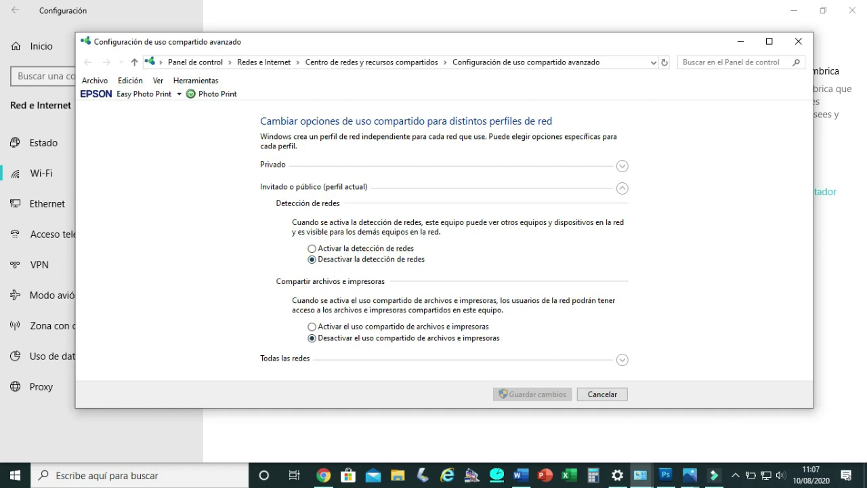
left_click(762, 476)
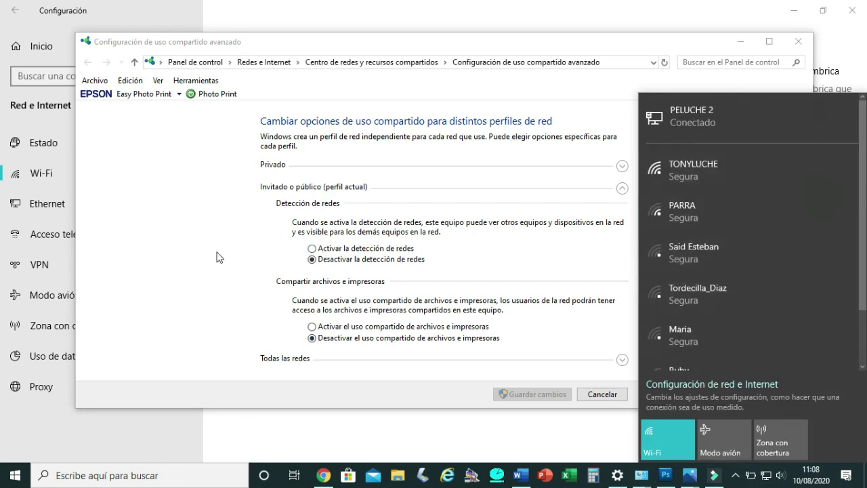
left_click(191, 257)
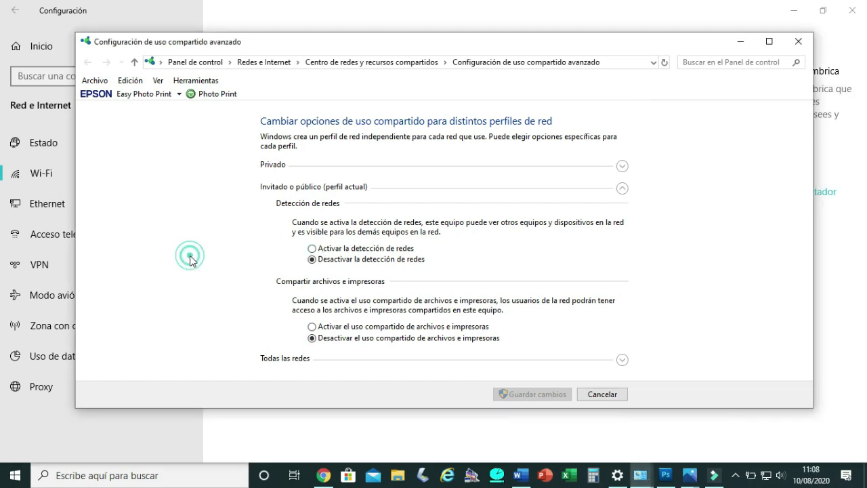
left_click(313, 248)
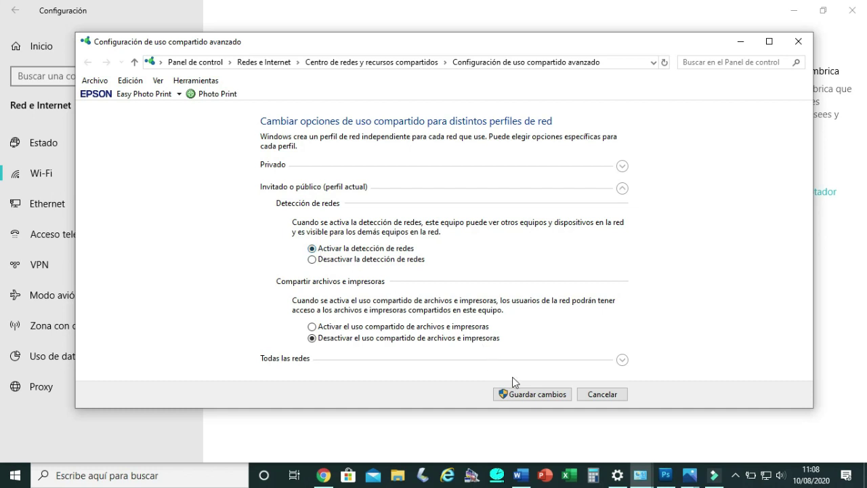
left_click(542, 394)
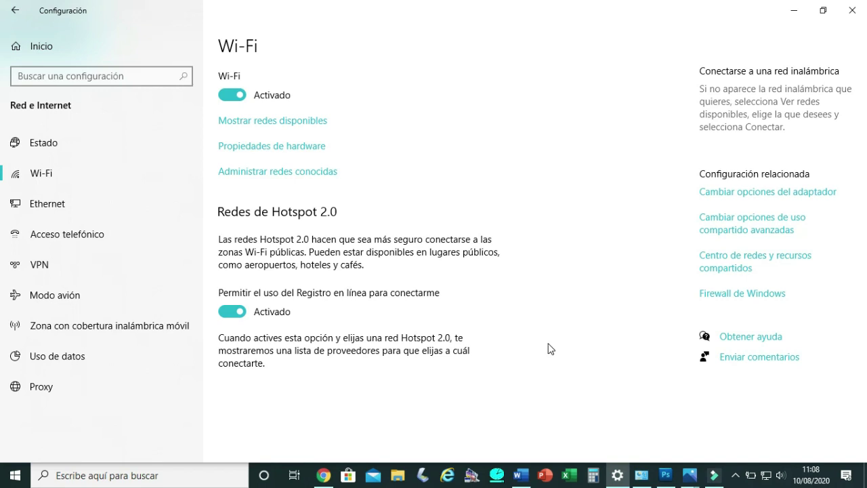
Bring up the Tarjeta-WiFi-Inalámbrica-HP-INTEL-3160HMW-BT-4.0.jpg picture in Fotos to examine the wireless card.
left_click(689, 473)
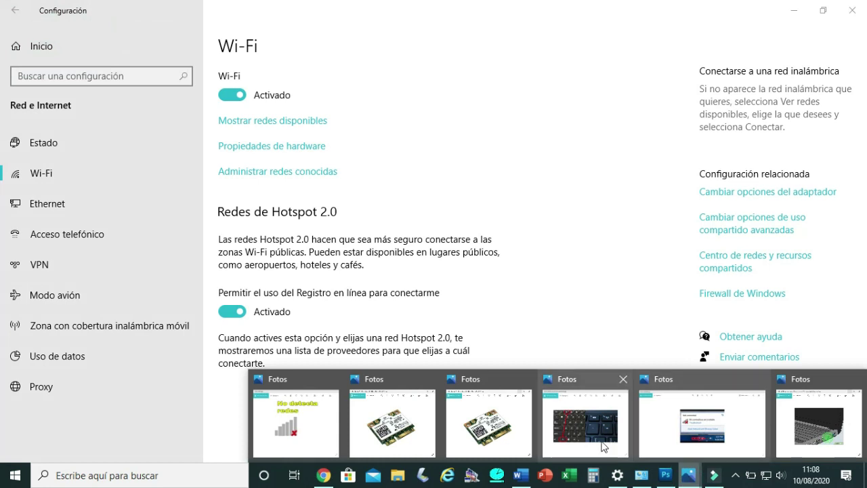
left_click(510, 427)
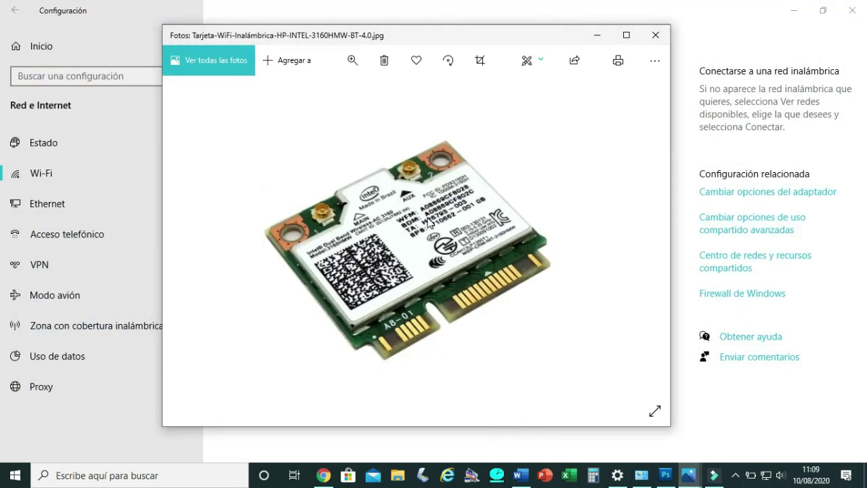